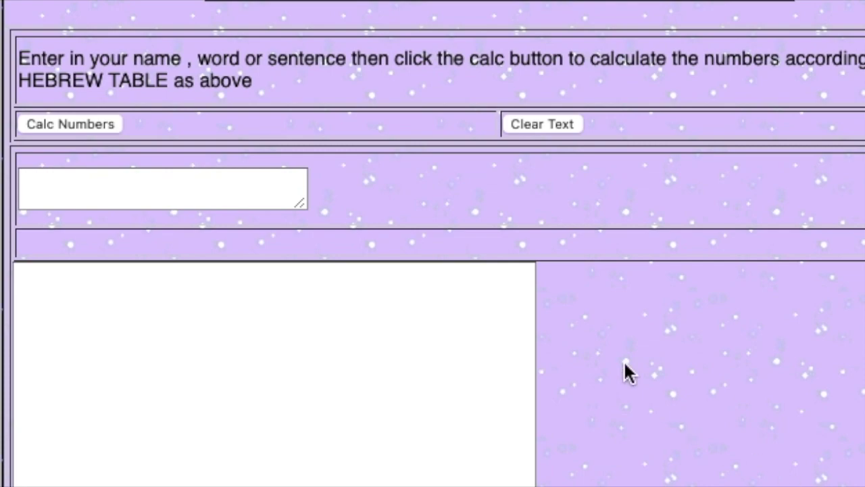
Calculate Jehovah (total 30), then replace it with Yeshua (total 21, reducing to 3).
{"action": "left_click", "coordinate": [110, 191]}
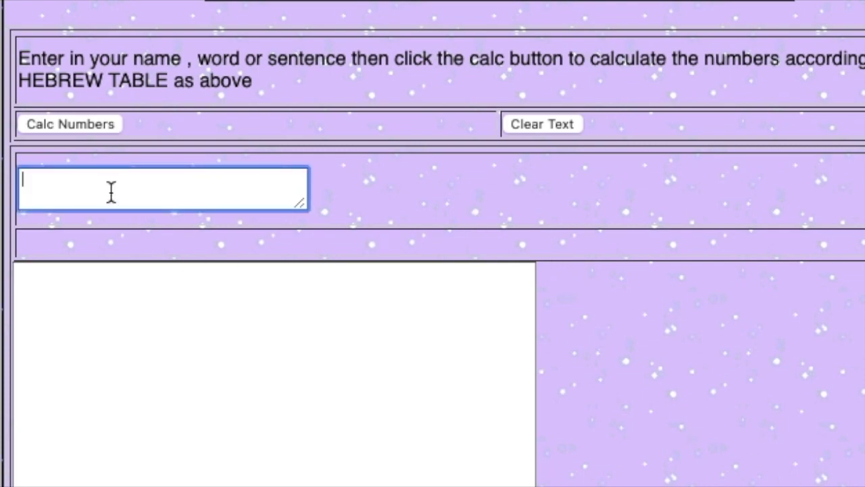
{"action": "type", "text": "Jeh"}
{"action": "type", "text": "ovah"}
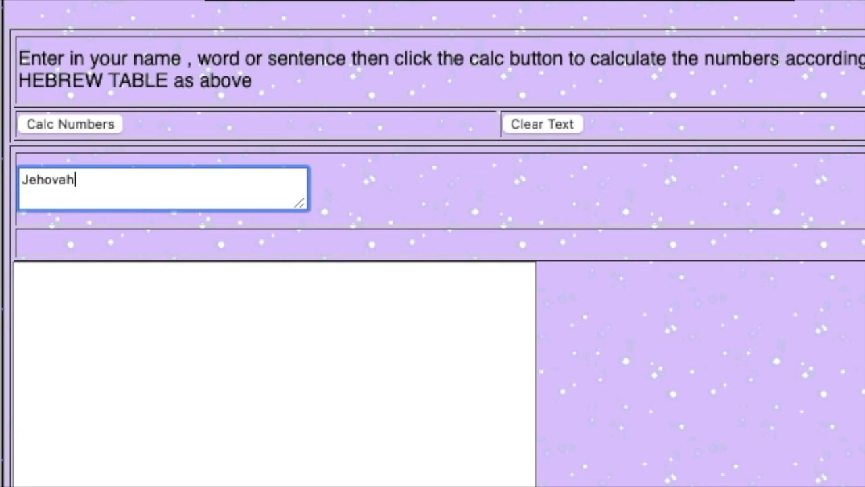
{"action": "left_click", "coordinate": [92, 126]}
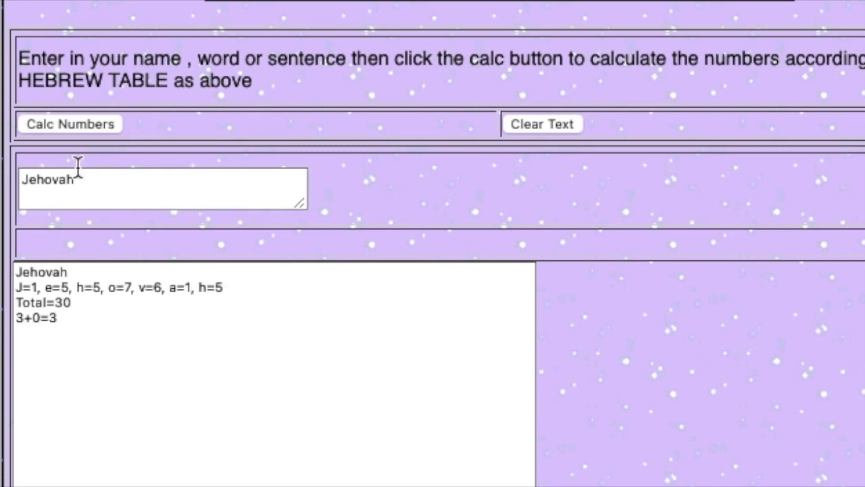
{"action": "left_click", "coordinate": [76, 181]}
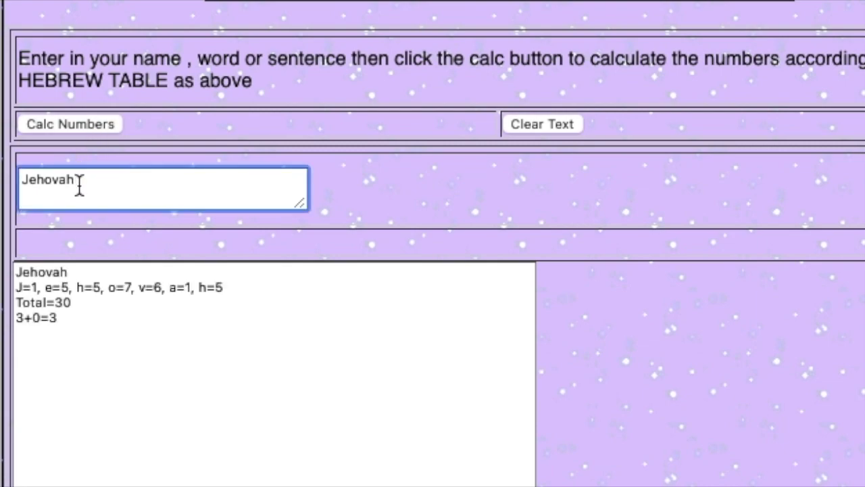
{"action": "double_click", "coordinate": [76, 180]}
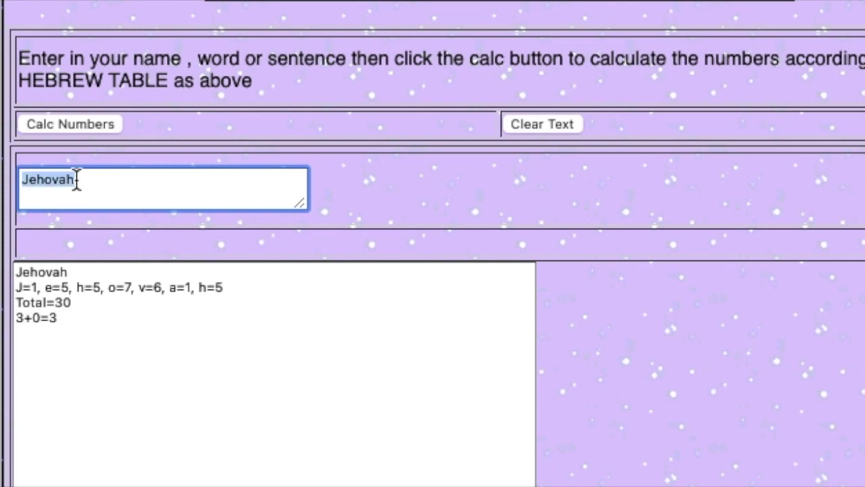
{"action": "type", "text": "Yeshua"}
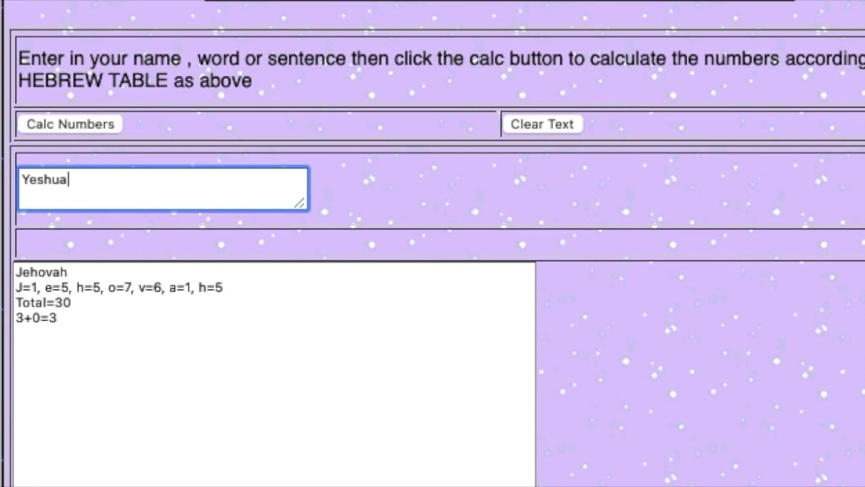
{"action": "left_click", "coordinate": [79, 124]}
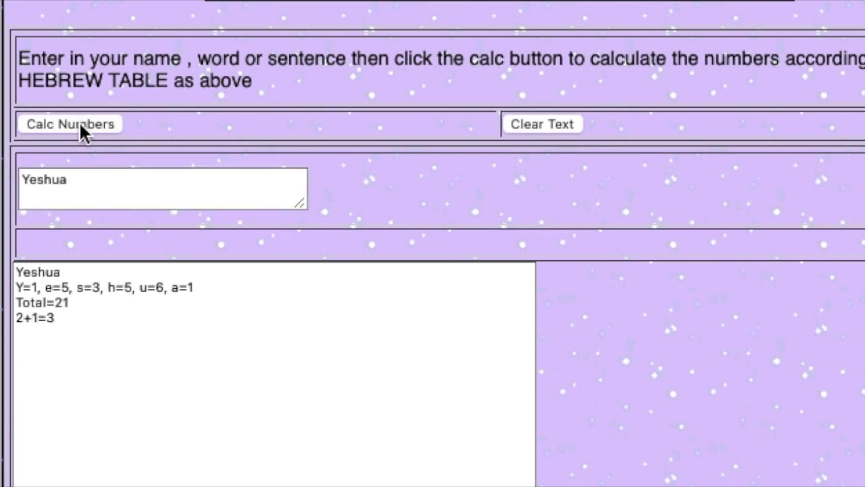
Calculate 'Lamb of God' (total 39), then replace it with 'angelic' (total 21).
{"action": "double_click", "coordinate": [68, 181]}
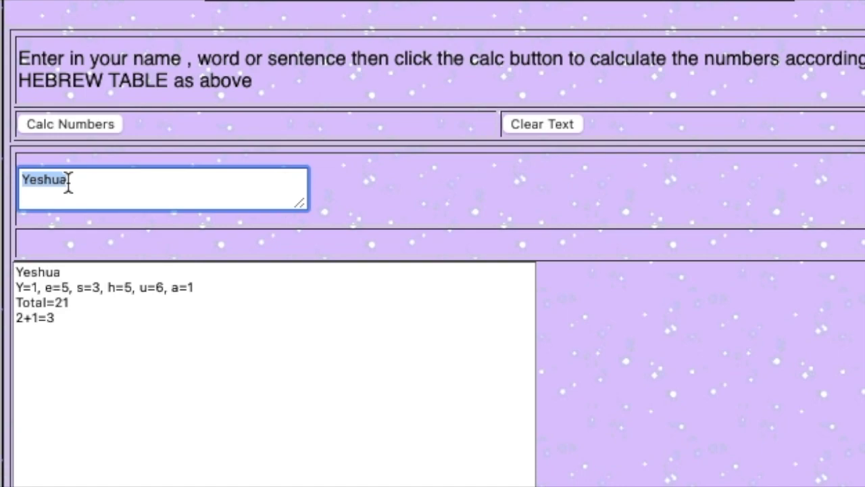
{"action": "type", "text": "Lamb "}
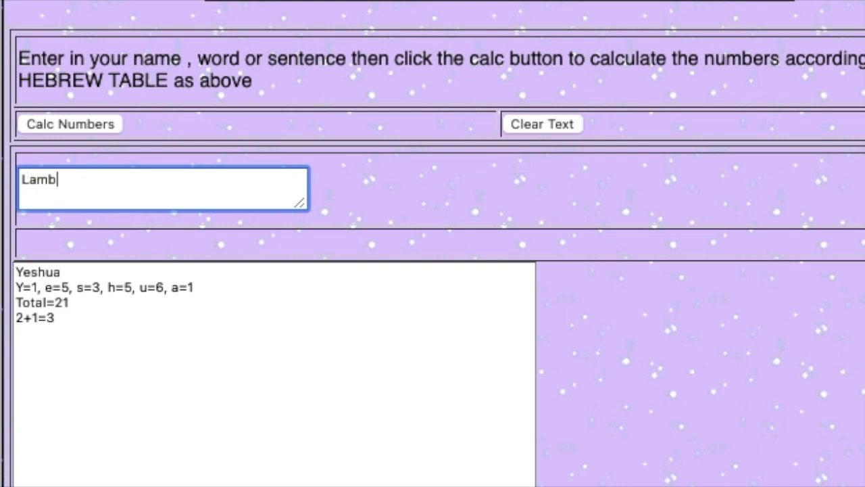
{"action": "type", "text": "of "}
{"action": "type", "text": "God"}
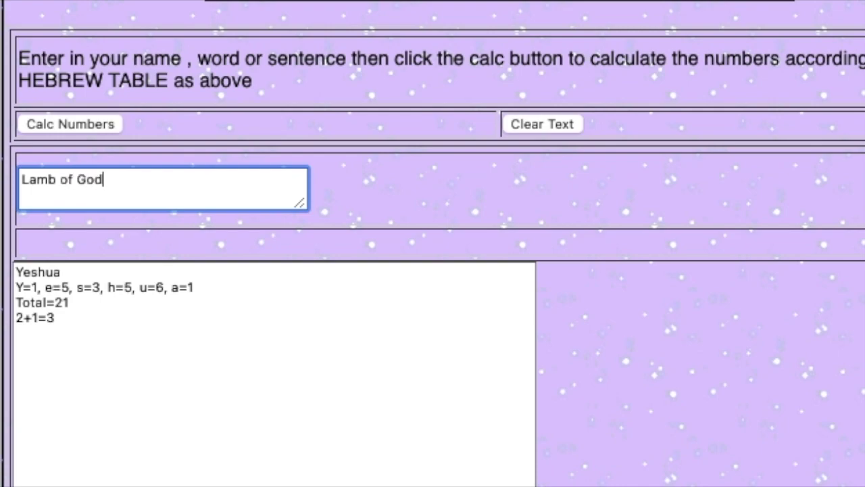
{"action": "left_click", "coordinate": [68, 125]}
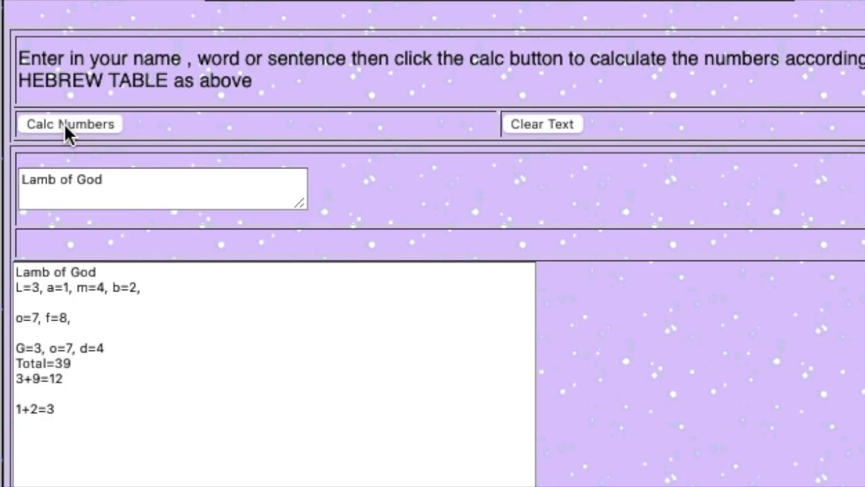
{"action": "left_click", "coordinate": [67, 179]}
{"action": "triple_click", "coordinate": [68, 179]}
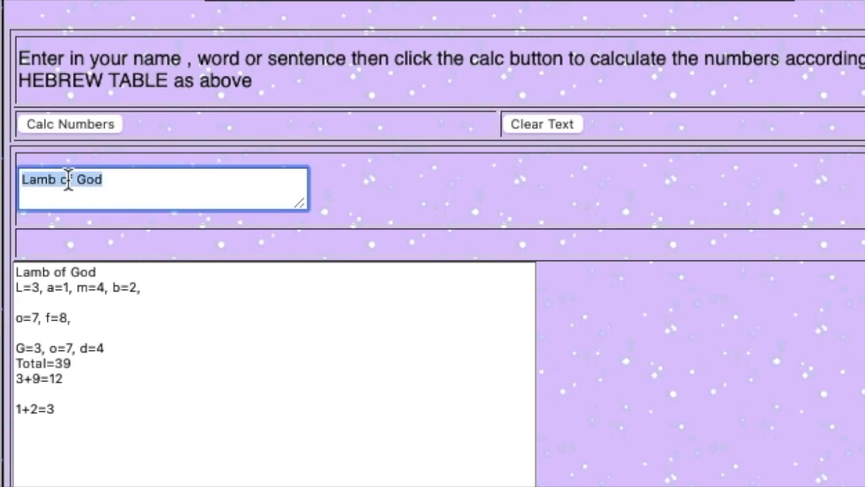
{"action": "type", "text": "angelic"}
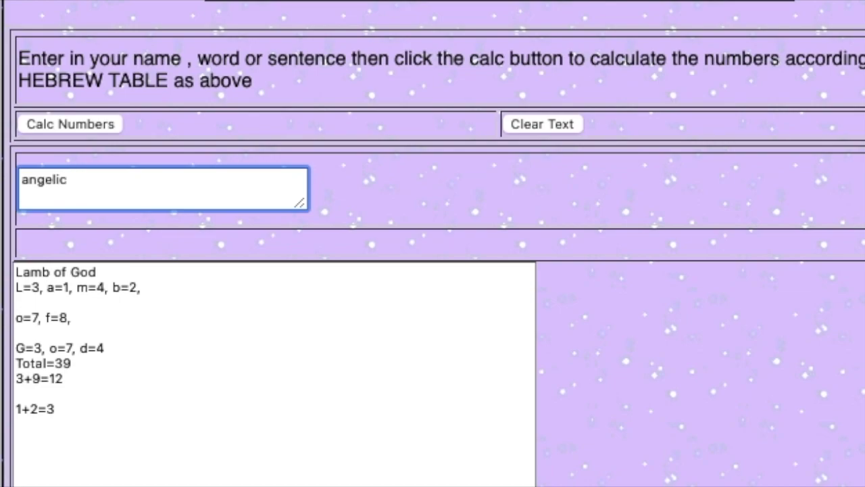
{"action": "left_click", "coordinate": [80, 126]}
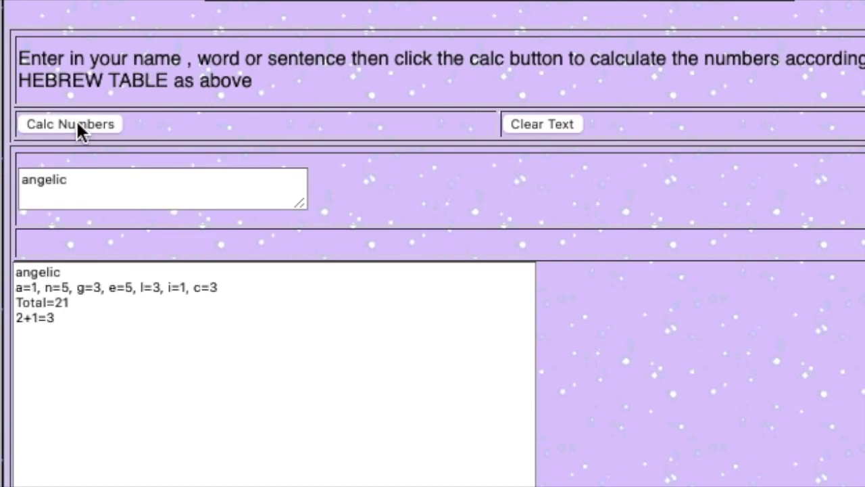
Calculate 'infinite' and then 'respect', each totalling 30 and reducing to 3.
{"action": "double_click", "coordinate": [80, 181]}
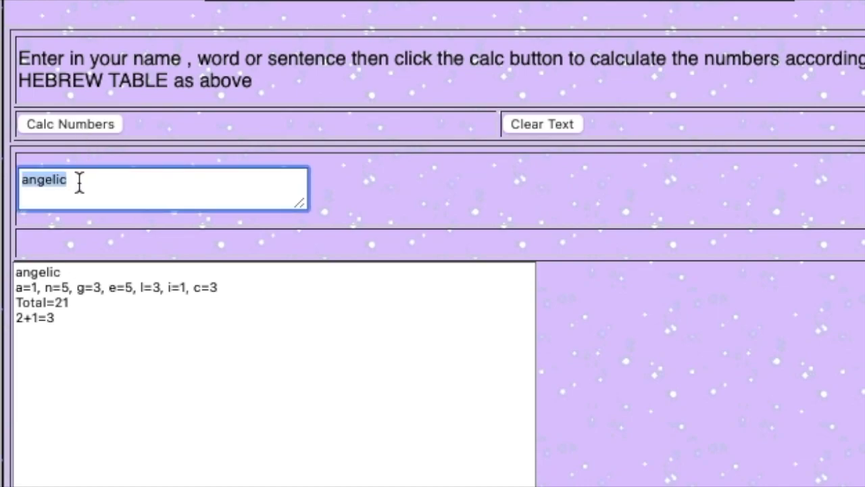
{"action": "type", "text": "in"}
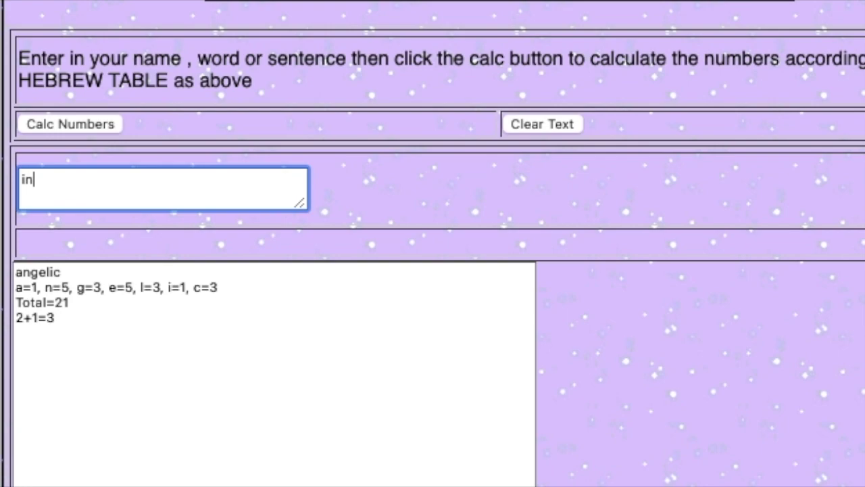
{"action": "type", "text": "finite"}
{"action": "left_click", "coordinate": [82, 121]}
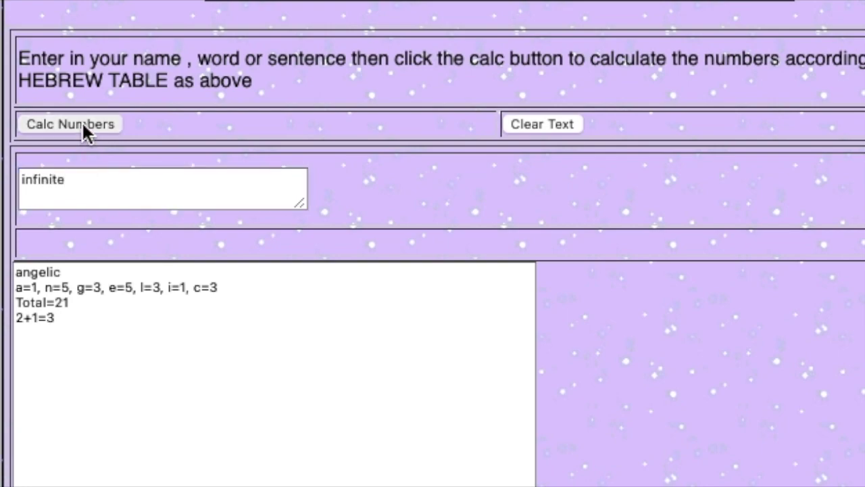
{"action": "double_click", "coordinate": [73, 180]}
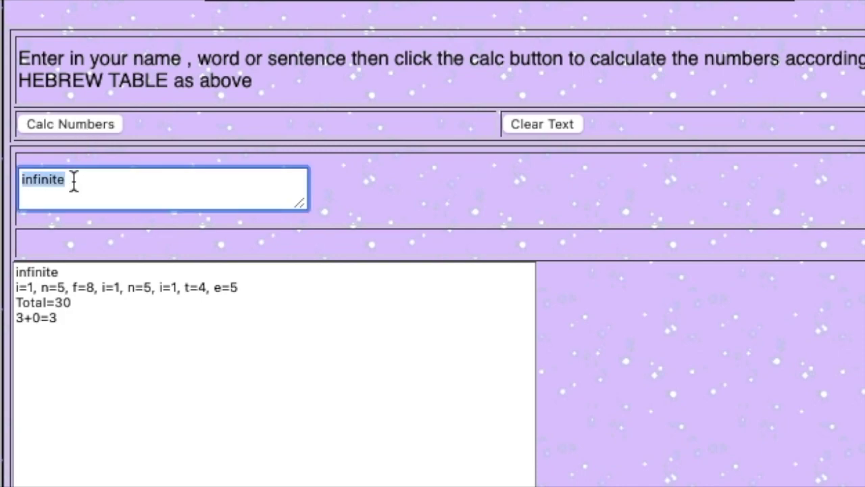
{"action": "type", "text": "res"}
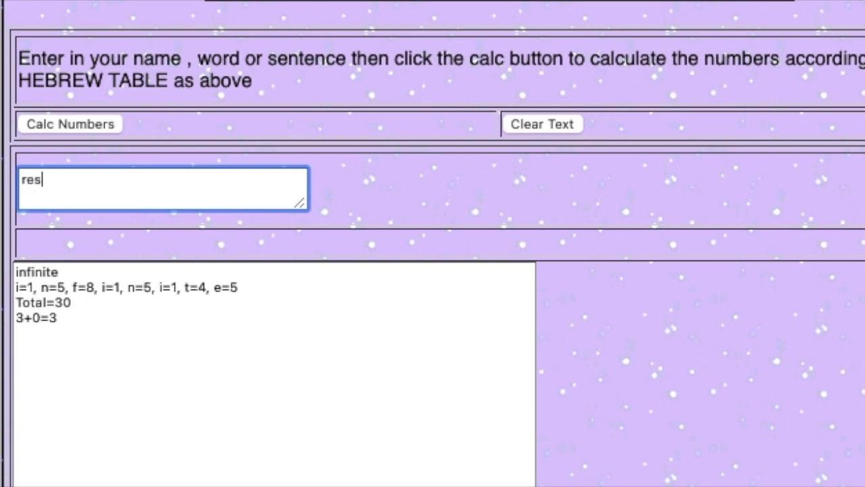
{"action": "type", "text": "pect"}
{"action": "left_click", "coordinate": [75, 123]}
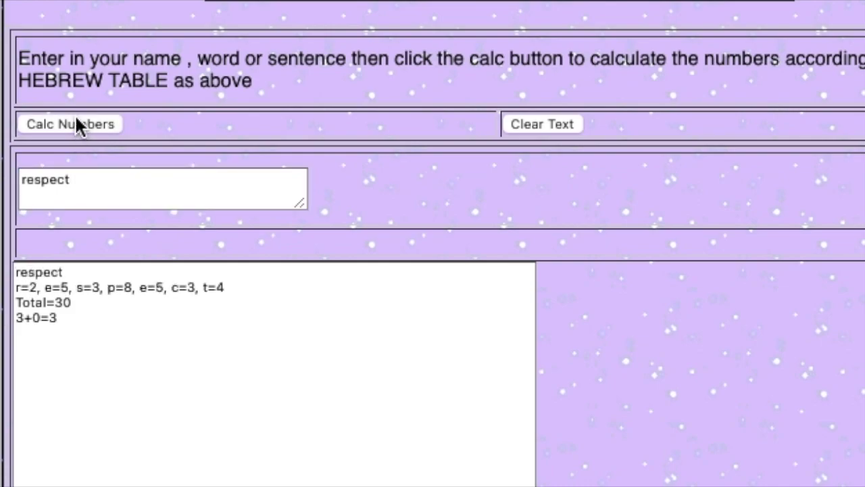
Replace 'respect' with 'love', giving a total of 21 that reduces to 3.
{"action": "double_click", "coordinate": [82, 181]}
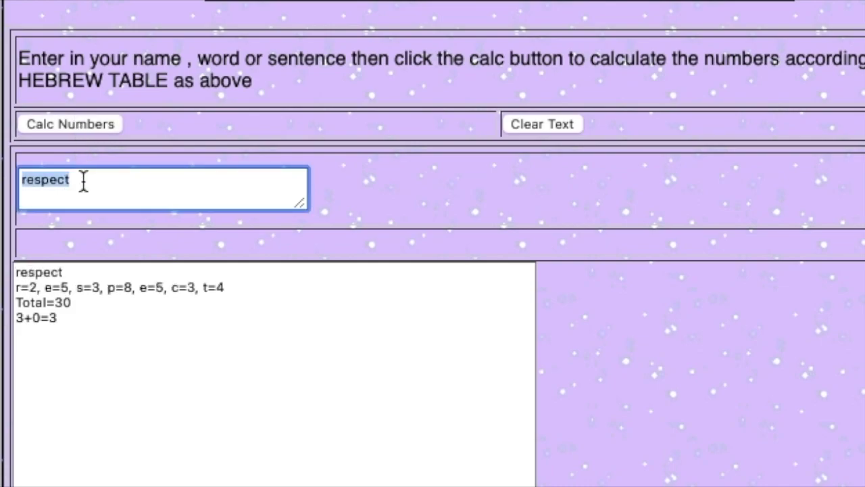
{"action": "type", "text": "love"}
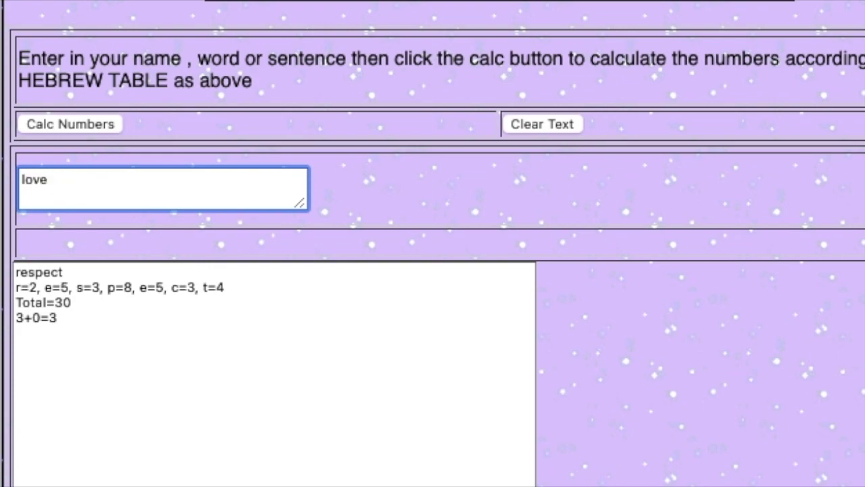
{"action": "left_click", "coordinate": [83, 125]}
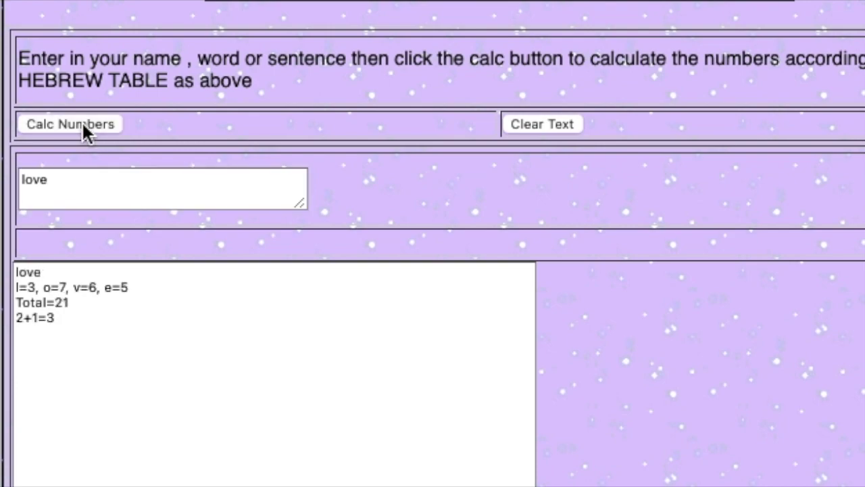
{"action": "double_click", "coordinate": [73, 184]}
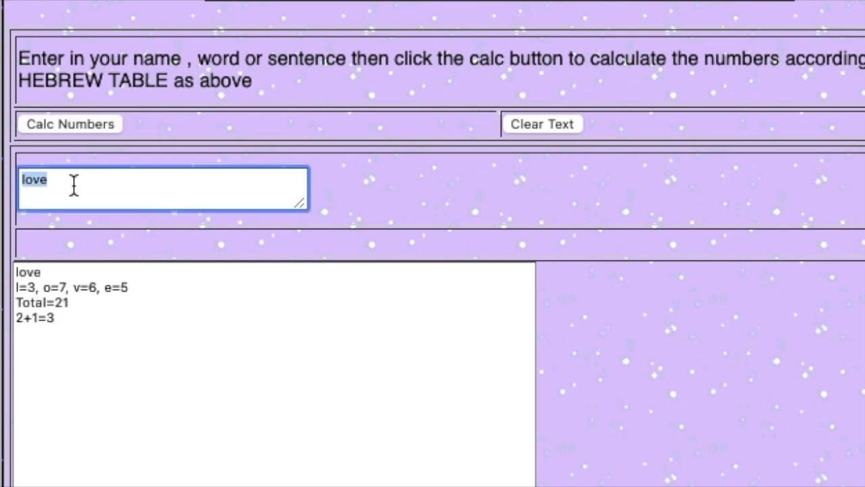
{"action": "type", "text": "truth"}
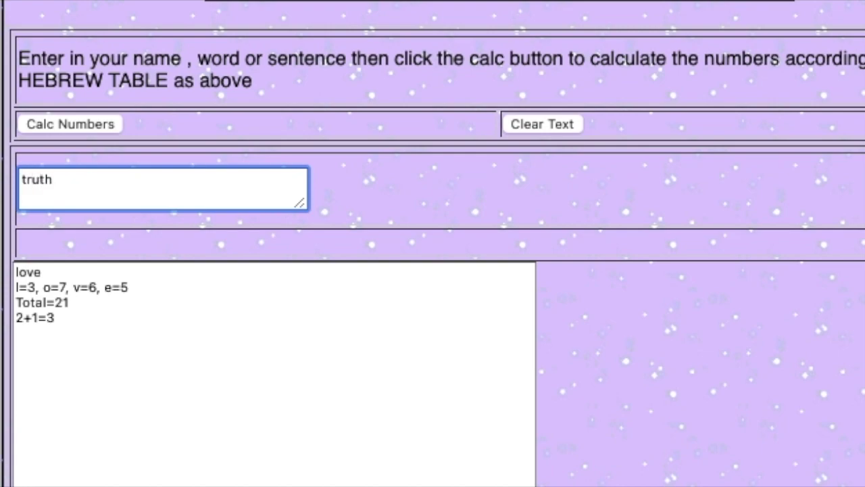
Calculate 'truth', then replace it with 'October' (total 30, reducing to 3).
{"action": "left_click", "coordinate": [62, 120]}
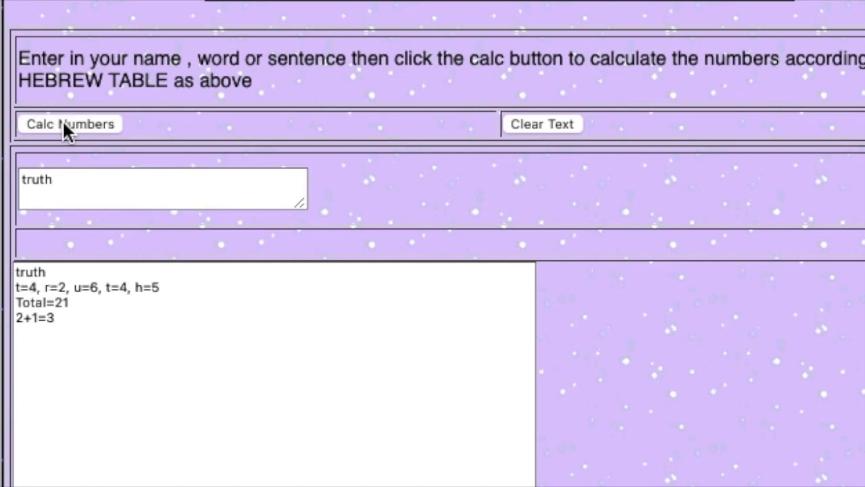
{"action": "left_click", "coordinate": [70, 181]}
{"action": "key", "text": "ctrl+a"}
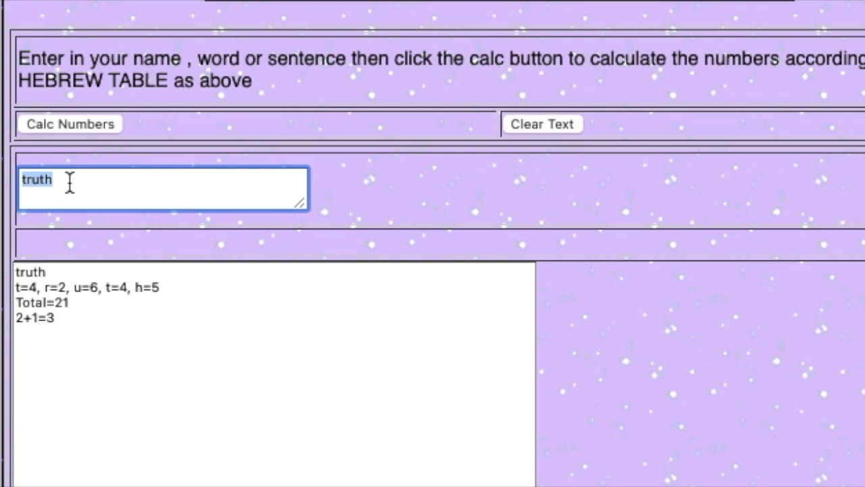
{"action": "type", "text": "Octo"}
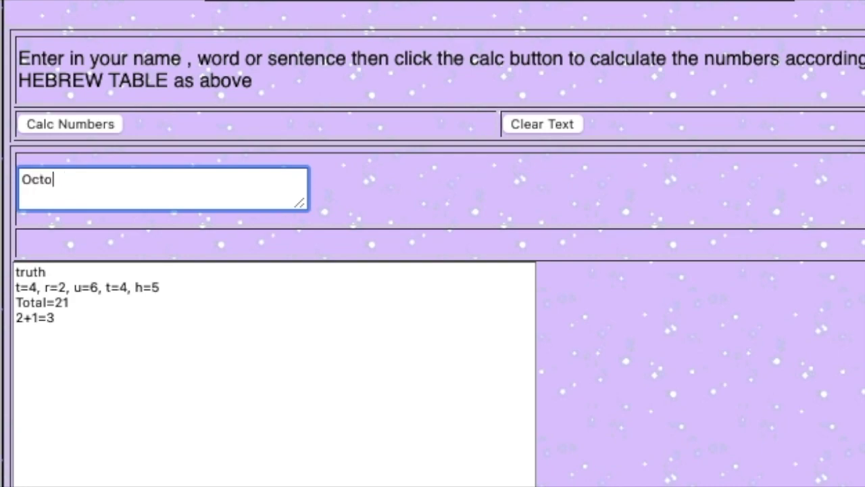
{"action": "type", "text": "ber"}
{"action": "left_click", "coordinate": [91, 127]}
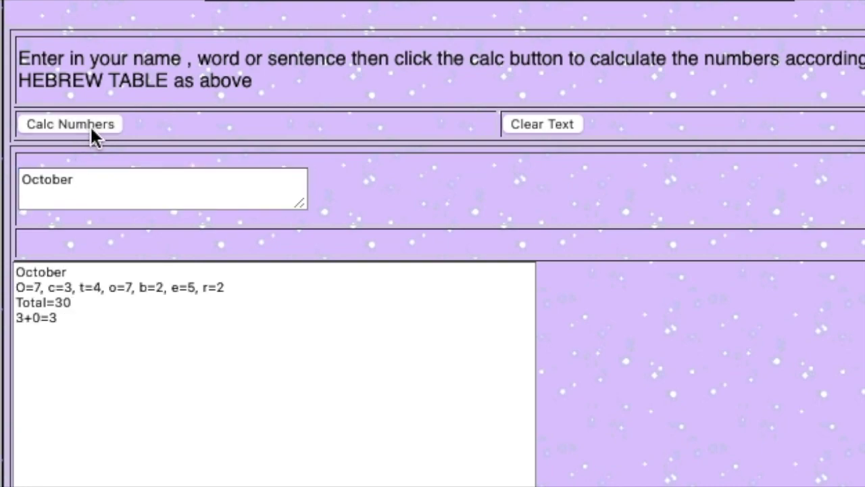
Replace 'October' with 'December', also totalling 30 and reducing to 3.
{"action": "double_click", "coordinate": [78, 180]}
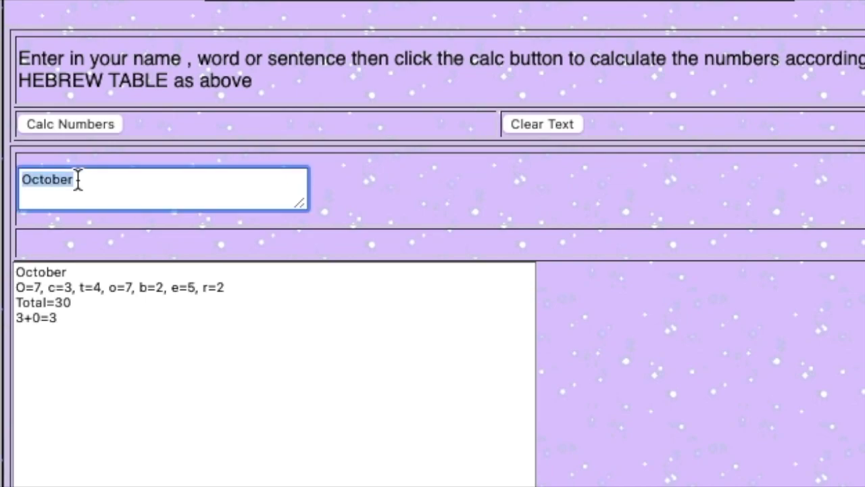
{"action": "type", "text": "December"}
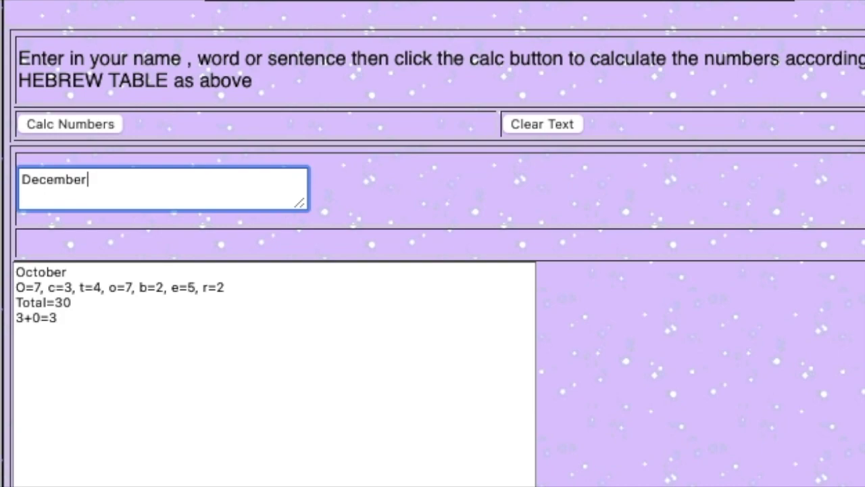
{"action": "left_click", "coordinate": [79, 126]}
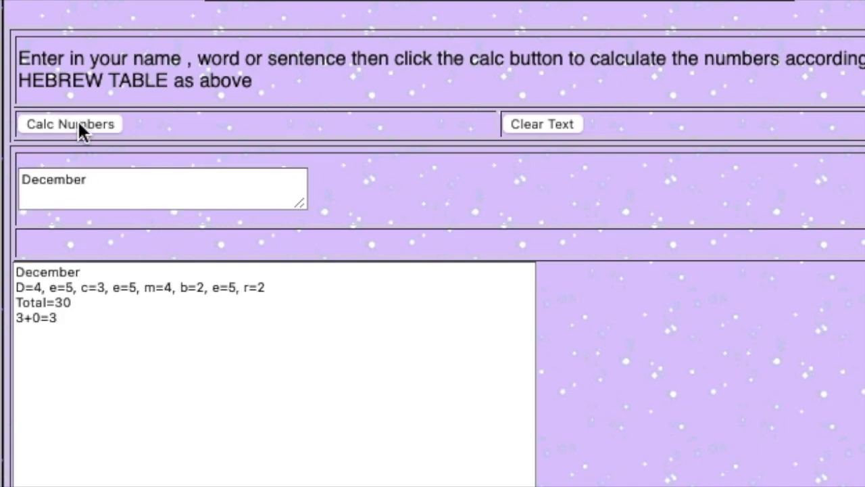
{"action": "double_click", "coordinate": [88, 182]}
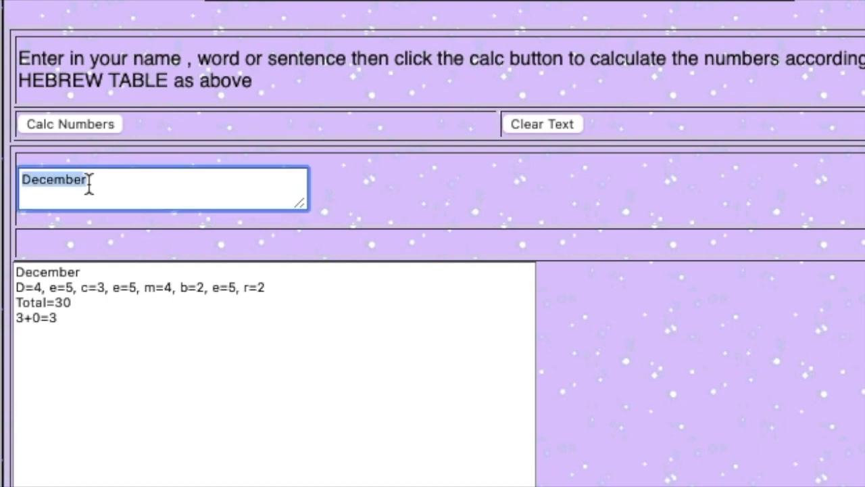
{"action": "type", "text": "J"}
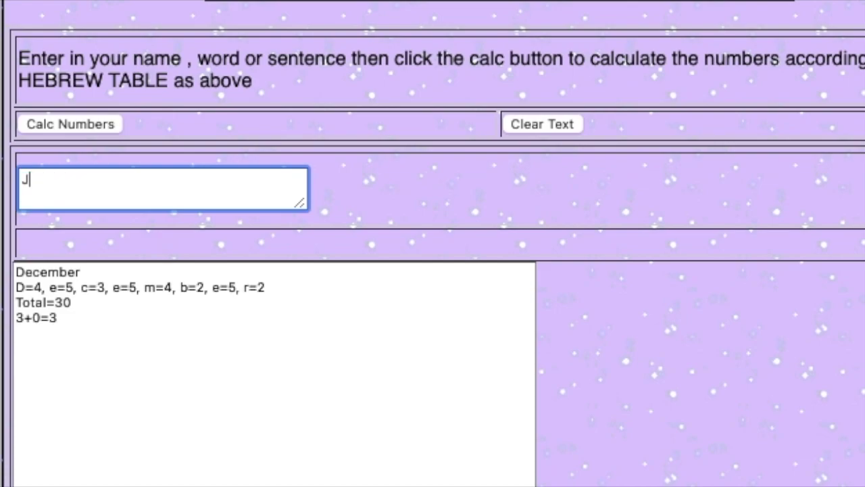
{"action": "type", "text": "ustitia"}
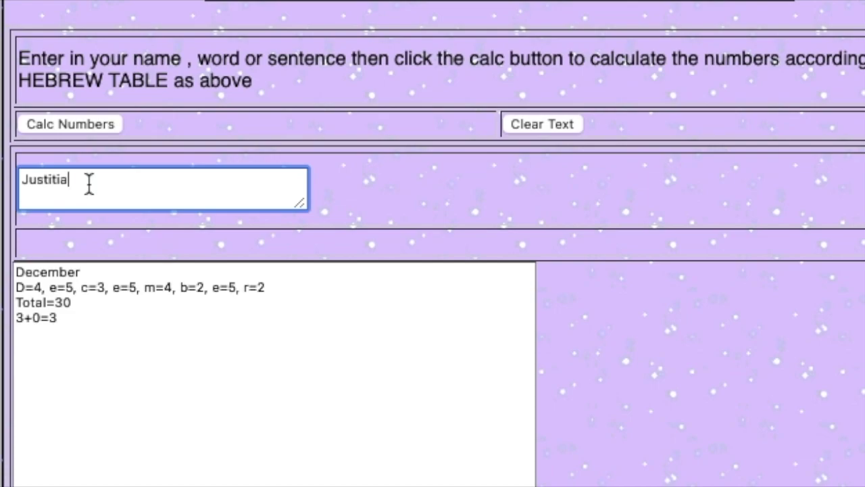
Calculate 'Justitia' in place of December, giving total 21 reducing to 3.
{"action": "left_click", "coordinate": [86, 125]}
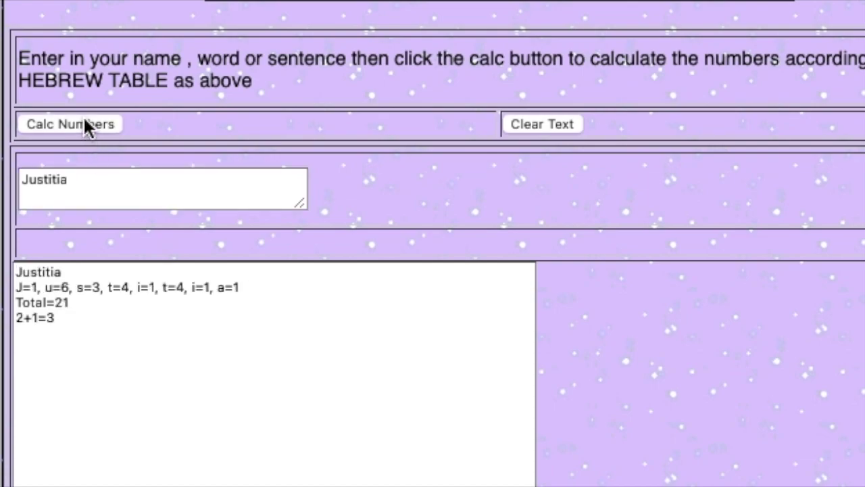